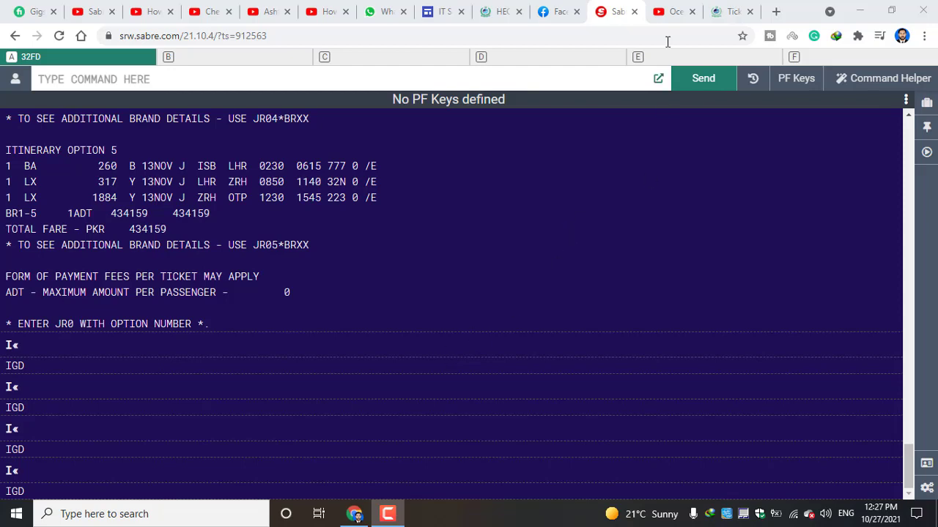
Switch to the Ocean Of Knowledge YouTube channel page
{"action": "left_click", "coordinate": [674, 11]}
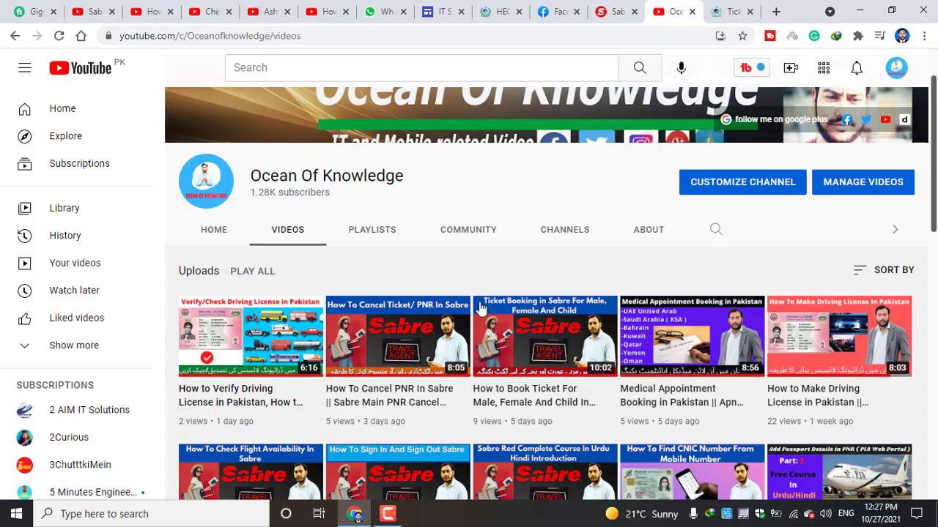
Browse the channel's playlists, then close the YouTube tab and return to the Sabre terminal
{"action": "left_click", "coordinate": [382, 236]}
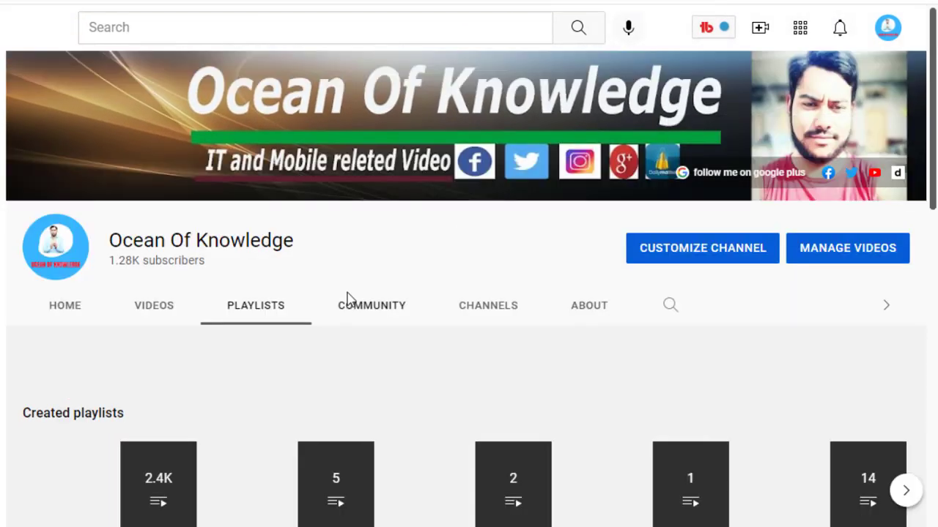
{"action": "scroll", "coordinate": [427, 271], "scroll_direction": "down", "scroll_amount": 2}
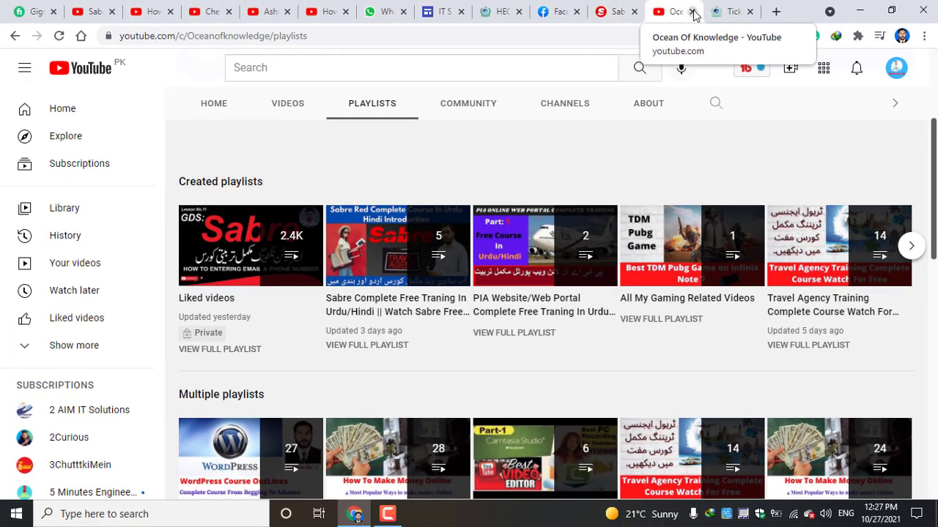
{"action": "left_click", "coordinate": [690, 10]}
{"action": "left_click", "coordinate": [626, 7]}
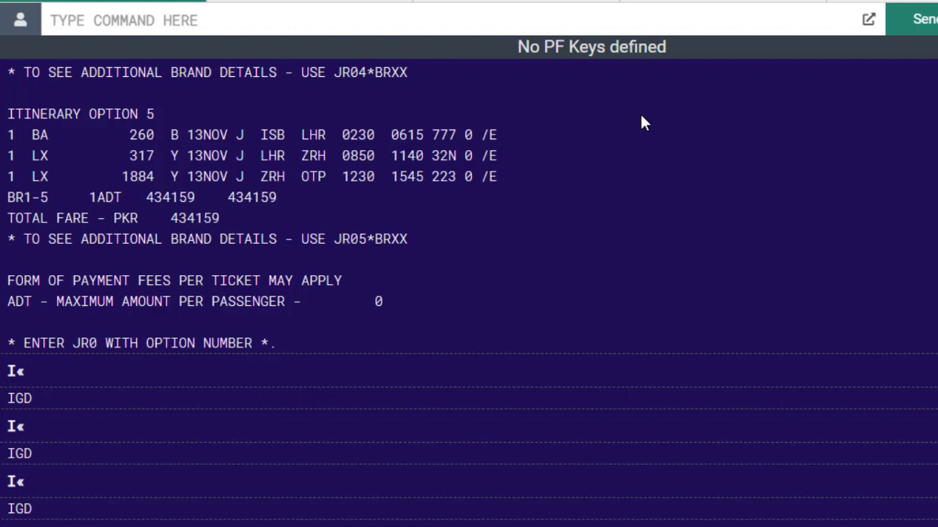
Ignore the current PNR with the I entry
{"action": "type", "text": "1"}
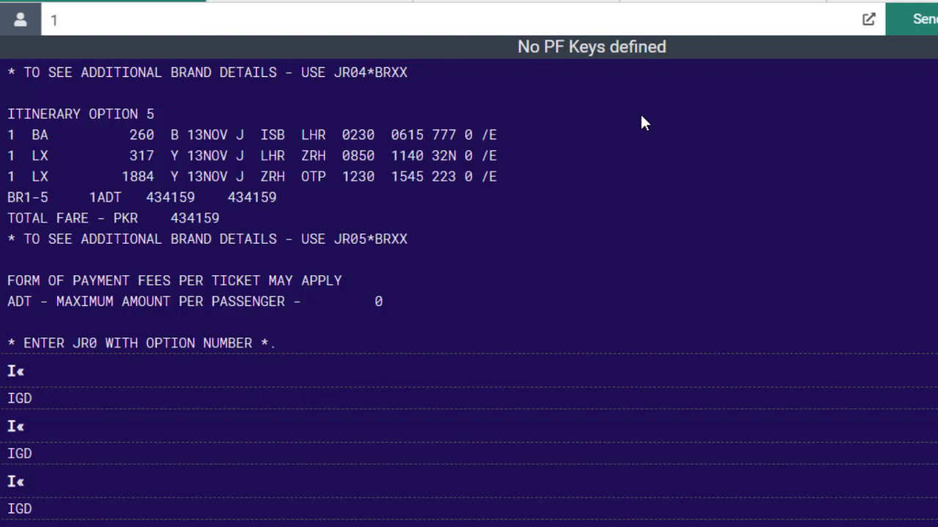
{"action": "key", "text": "BackSpace"}
{"action": "type", "text": "I"}
{"action": "key", "text": "Return"}
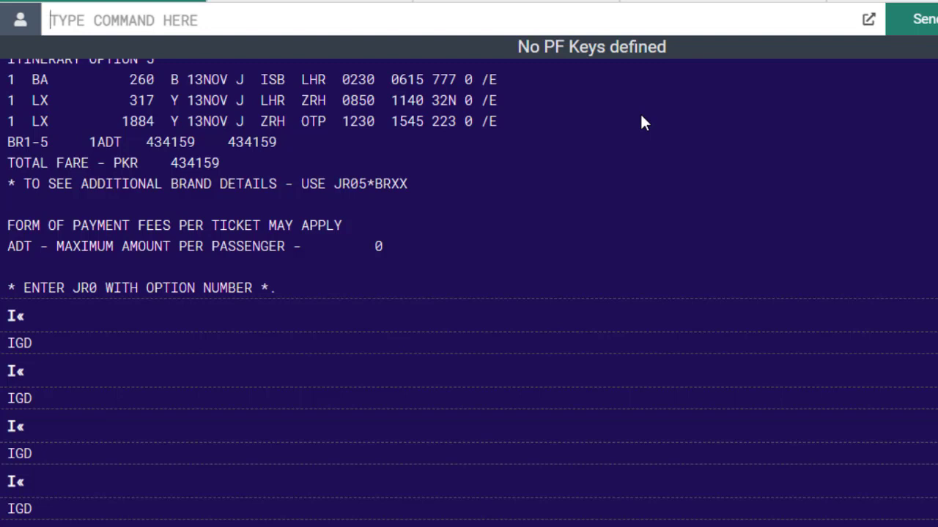
Request 25NOV Islamabad–Riyadh availability on PK with 125NOVISBRUH¥PK
{"action": "type", "text": "1"}
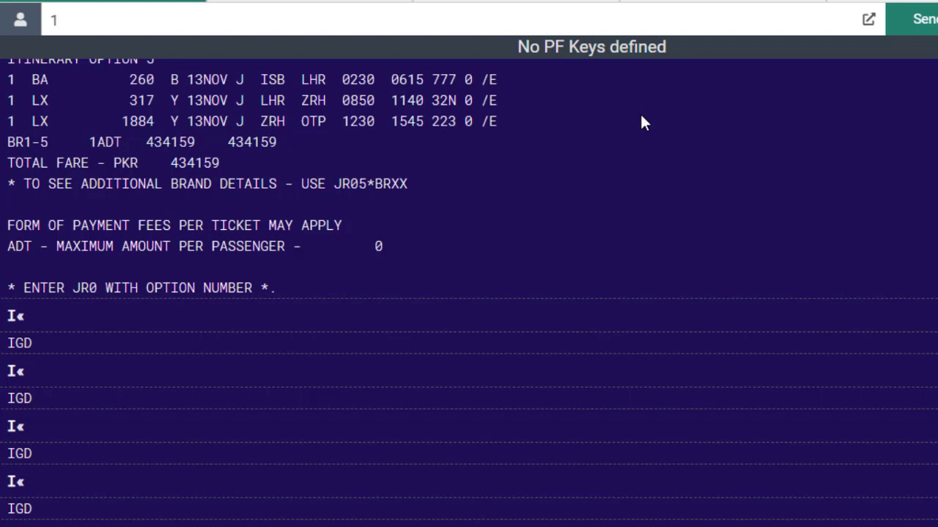
{"action": "type", "text": "25NOVISB"}
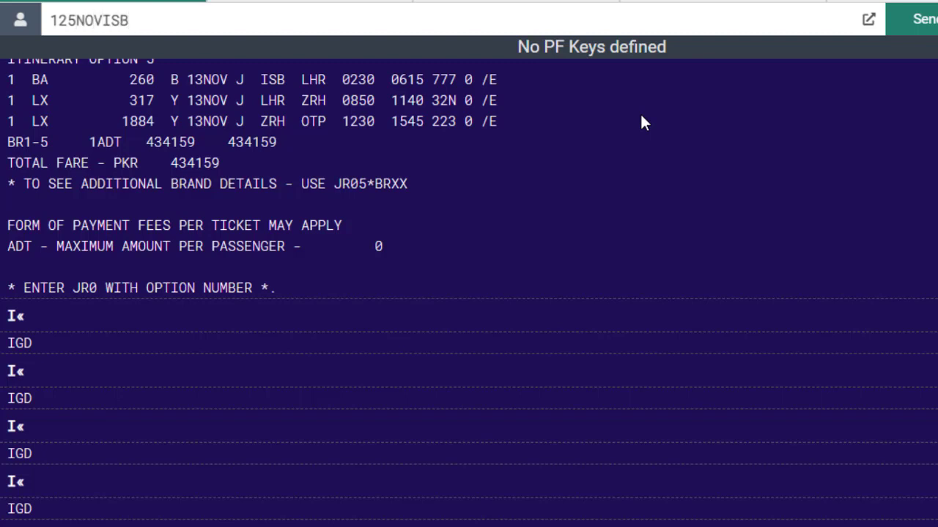
{"action": "type", "text": "RUH"}
{"action": "type", "text": "¥PK"}
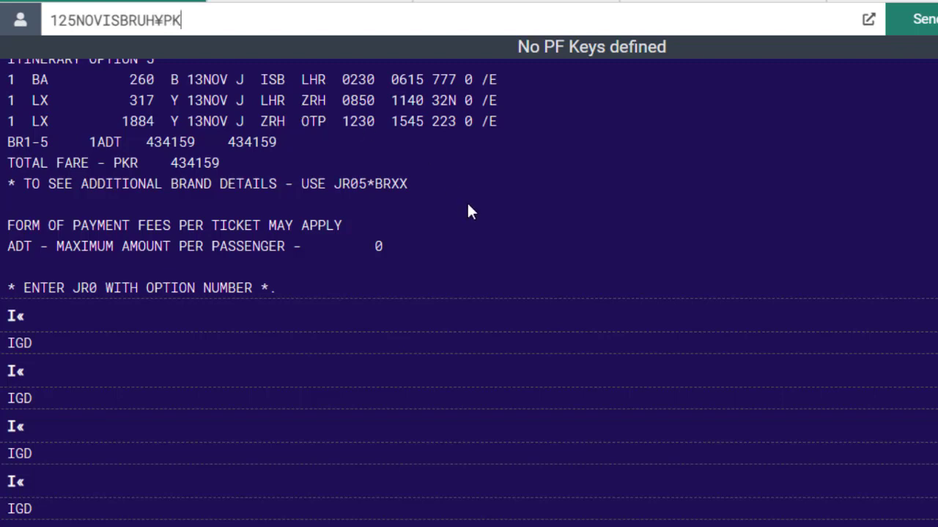
{"action": "key", "text": "Return"}
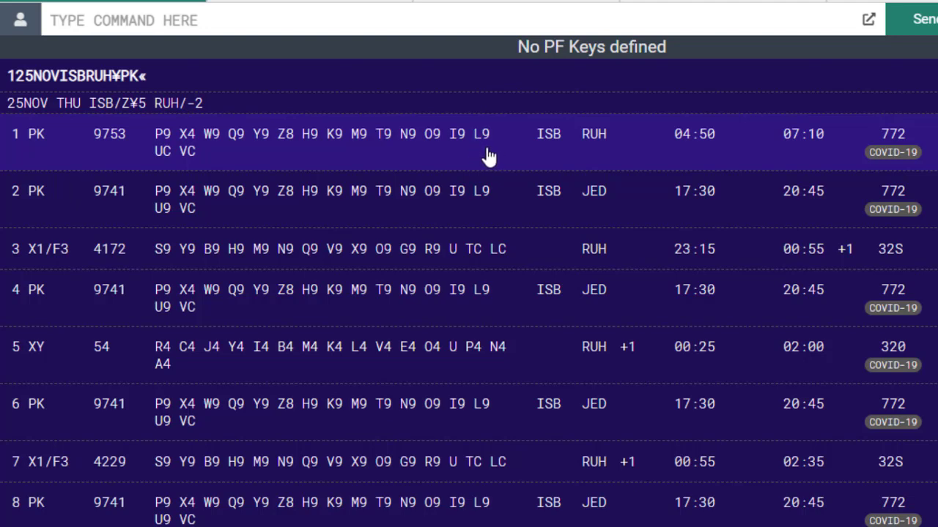
Sell two L-class seats from availability line 1 using 02L1
{"action": "left_click", "coordinate": [151, 16]}
{"action": "type", "text": "0"}
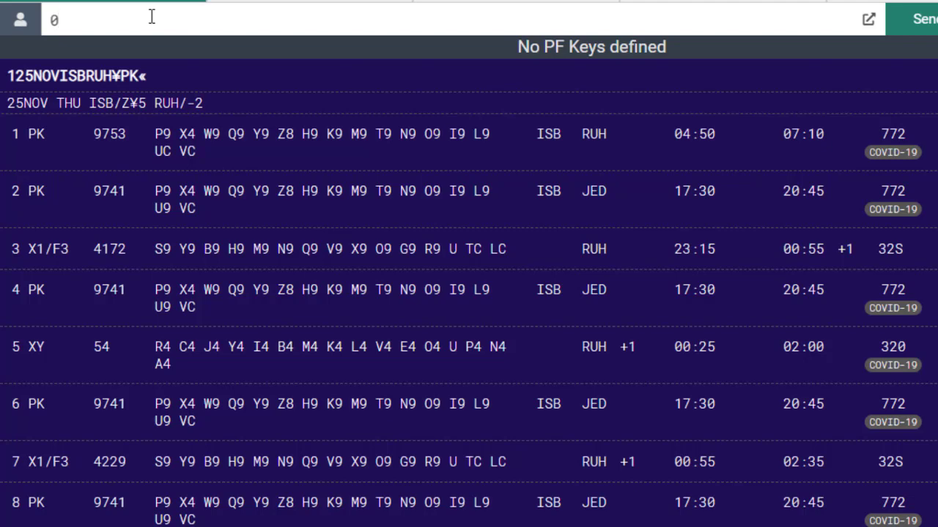
{"action": "type", "text": "2"}
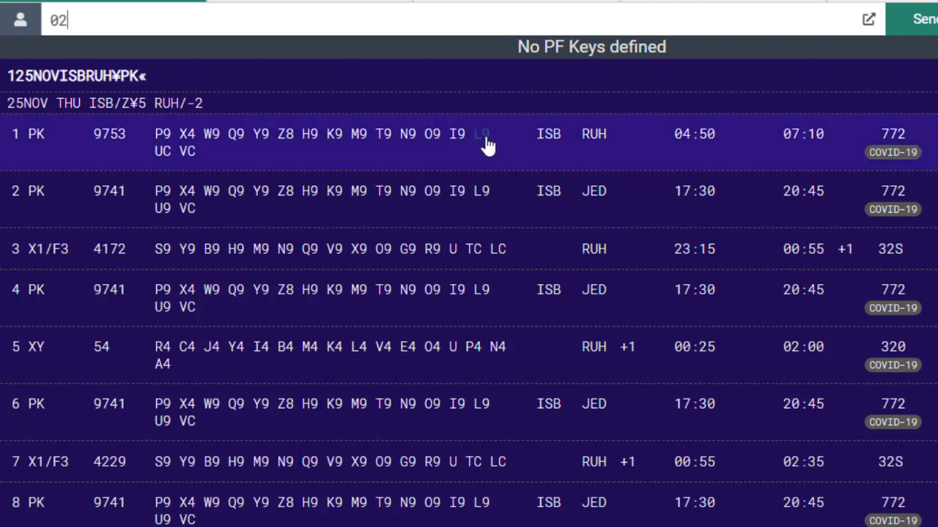
{"action": "type", "text": "L"}
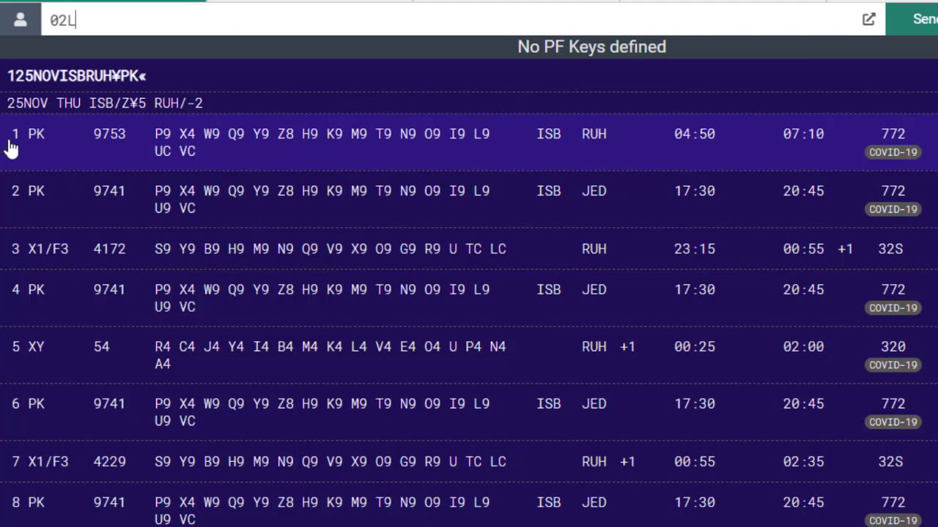
{"action": "type", "text": "1"}
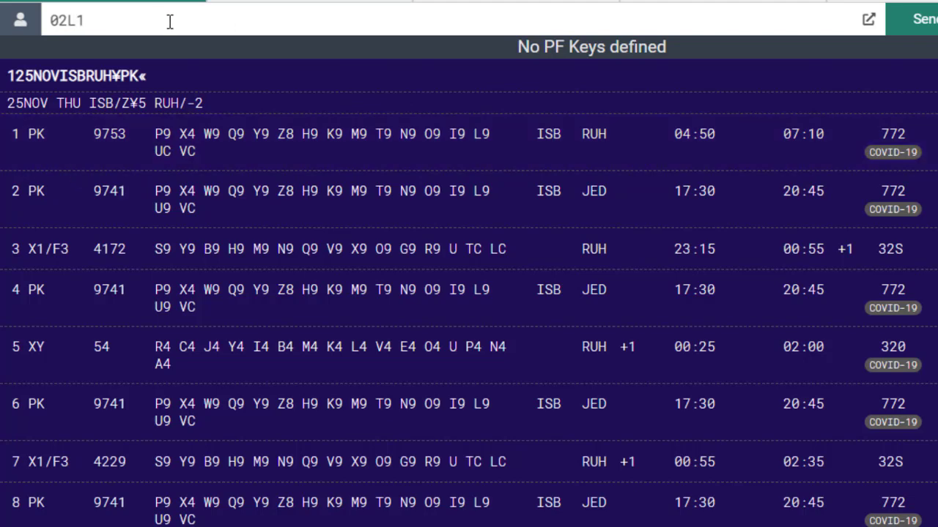
{"action": "key", "text": "Return"}
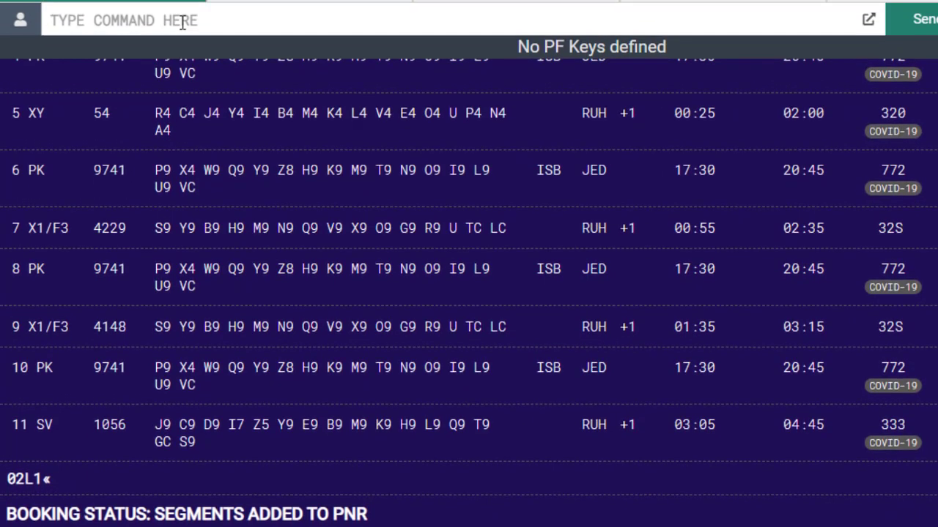
Price the itinerary with WP: PKR 61510 per adult, PKR 123020 for two
{"action": "type", "text": "WP"}
{"action": "key", "text": "Return"}
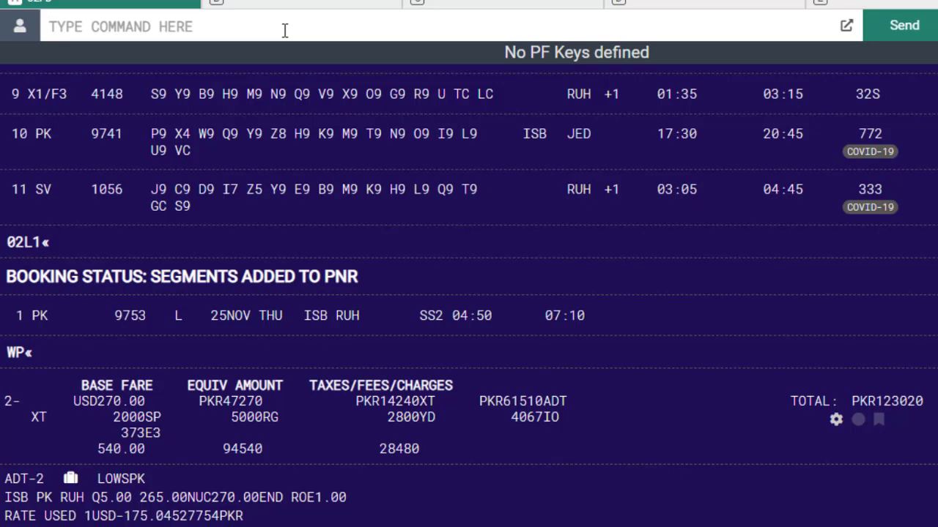
{"action": "type", "text": "WPP"}
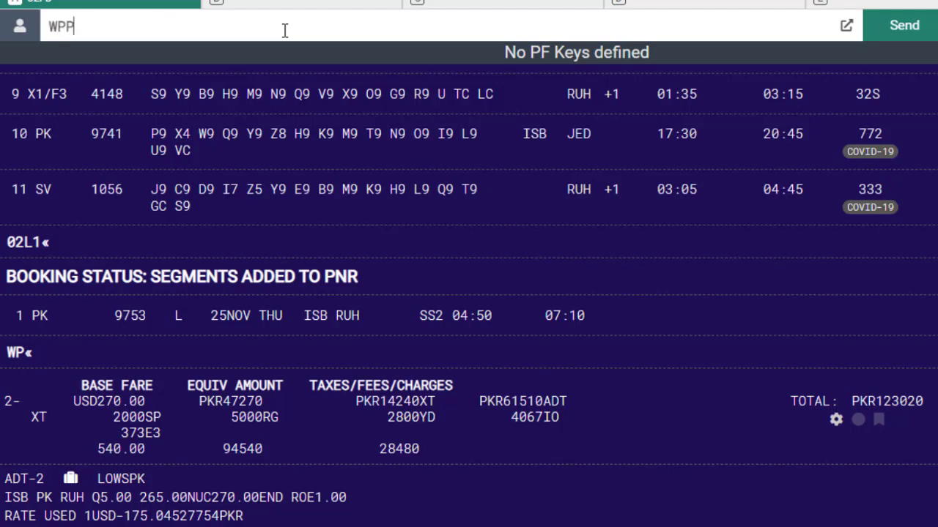
{"action": "type", "text": "CNN"}
Send WPPCNN to price the children: PKR 49780 each, PKR 99560 total
{"action": "key", "text": "Return"}
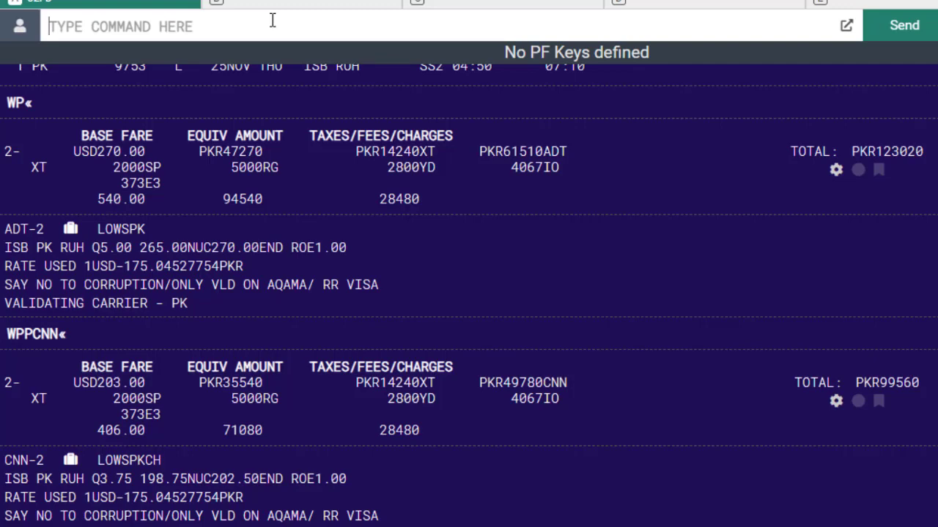
Price the infants with WPPINF: PKR 10103 each, PKR 20206 total
{"action": "type", "text": "WPP"}
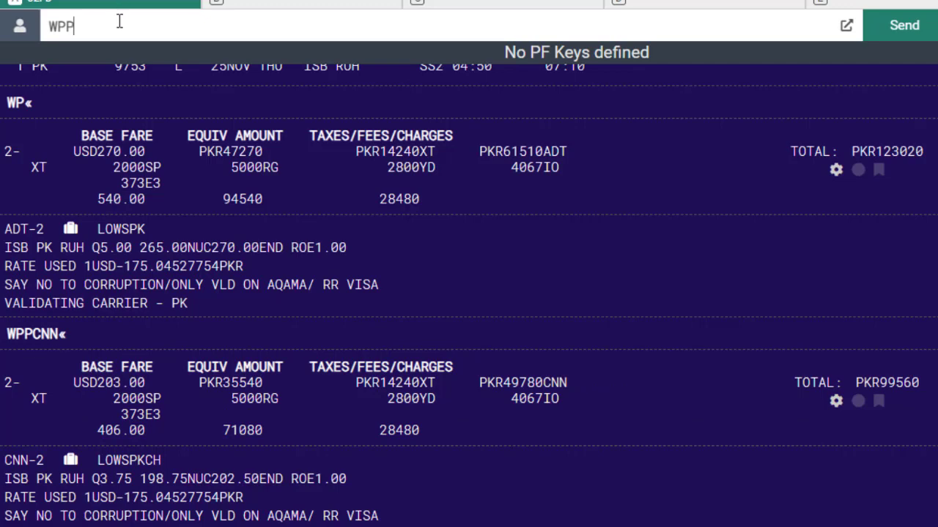
{"action": "type", "text": "INF"}
{"action": "key", "text": "Return"}
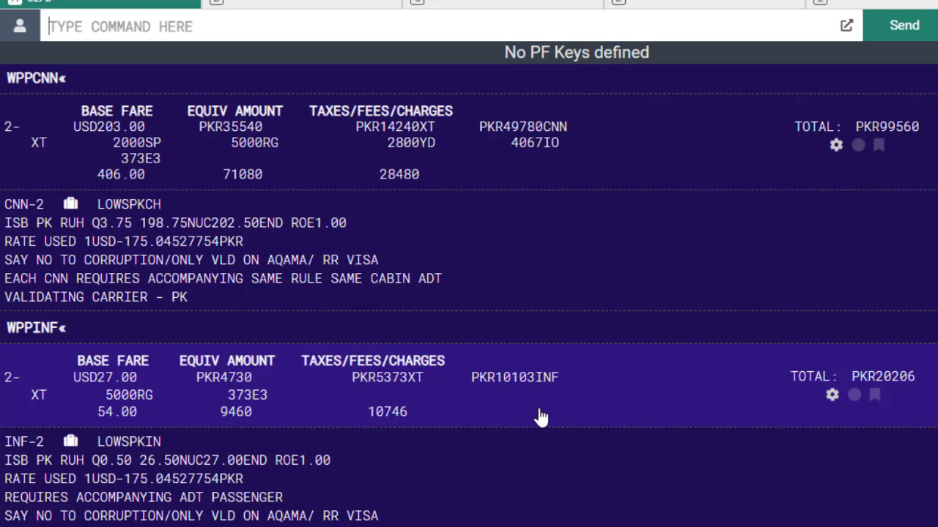
{"action": "scroll", "coordinate": [450, 460], "scroll_direction": "up", "scroll_amount": 5}
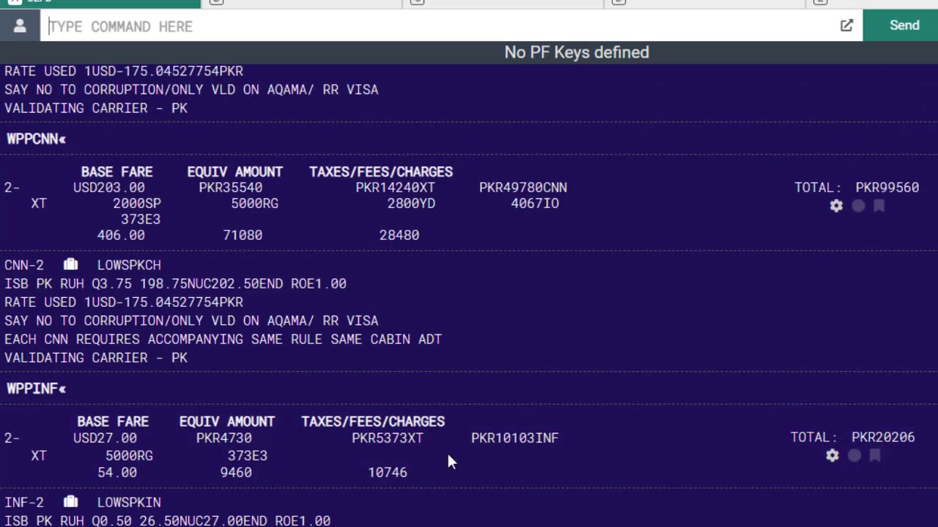
{"action": "scroll", "coordinate": [447, 452], "scroll_direction": "up", "scroll_amount": 2}
{"action": "scroll", "coordinate": [137, 402], "scroll_direction": "up", "scroll_amount": 2}
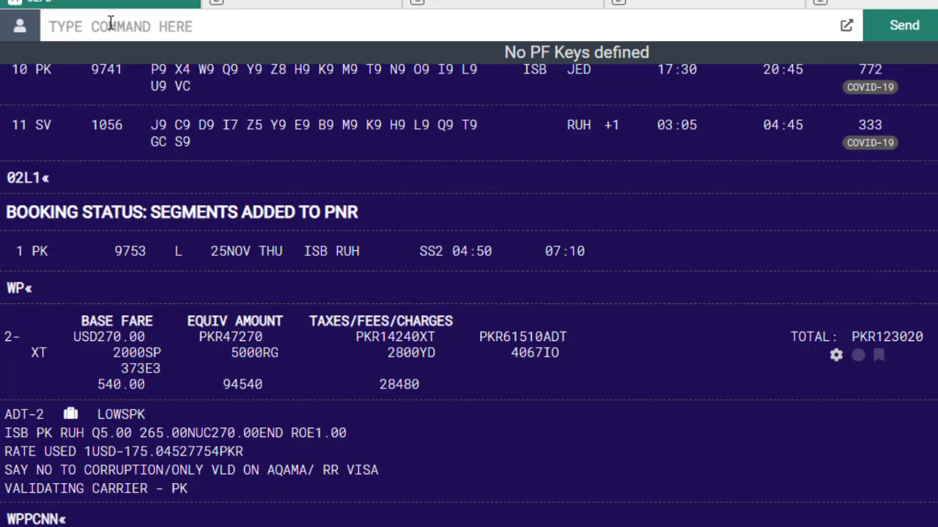
Enter the combined pricing entry WPP1ADT/1CNN/1INF in the command line without sending it
{"action": "type", "text": "WP"}
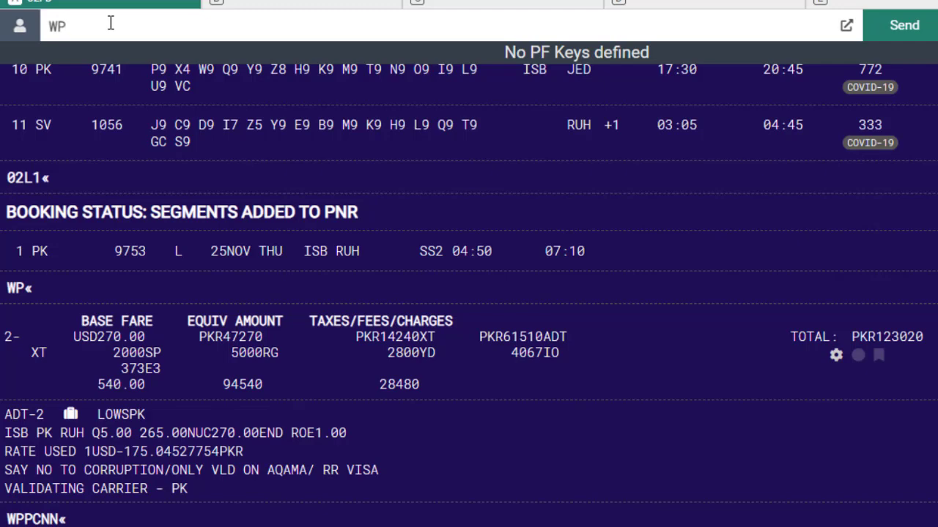
{"action": "type", "text": "P"}
{"action": "type", "text": "1ADT/"}
{"action": "type", "text": "1C"}
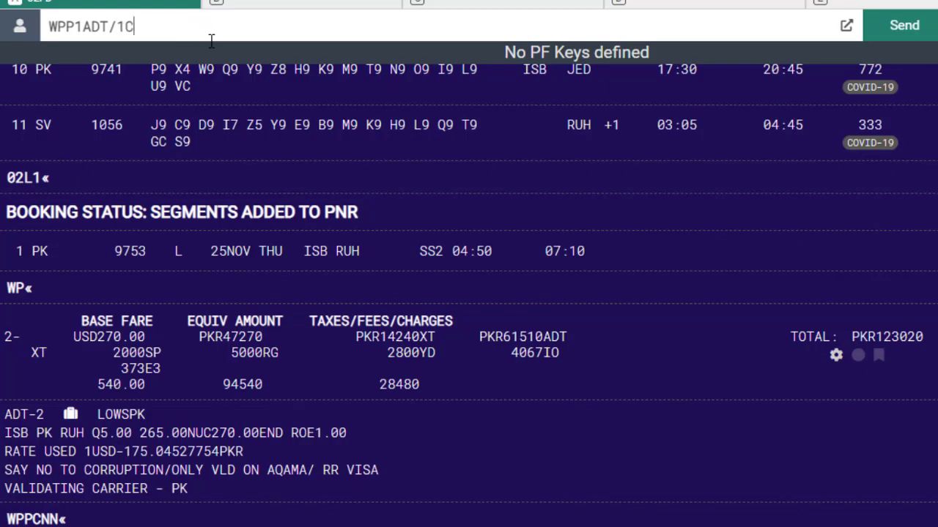
{"action": "type", "text": "NN"}
{"action": "type", "text": "/1"}
{"action": "type", "text": "INF"}
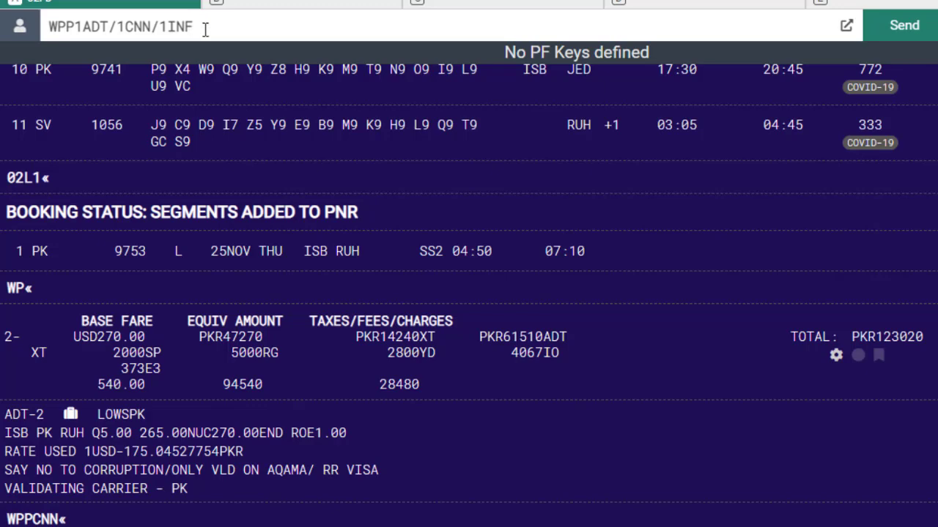
Price one adult, child and infant together (PKR 87540 base plus 33853 taxes) and compare
{"action": "key", "text": "Return"}
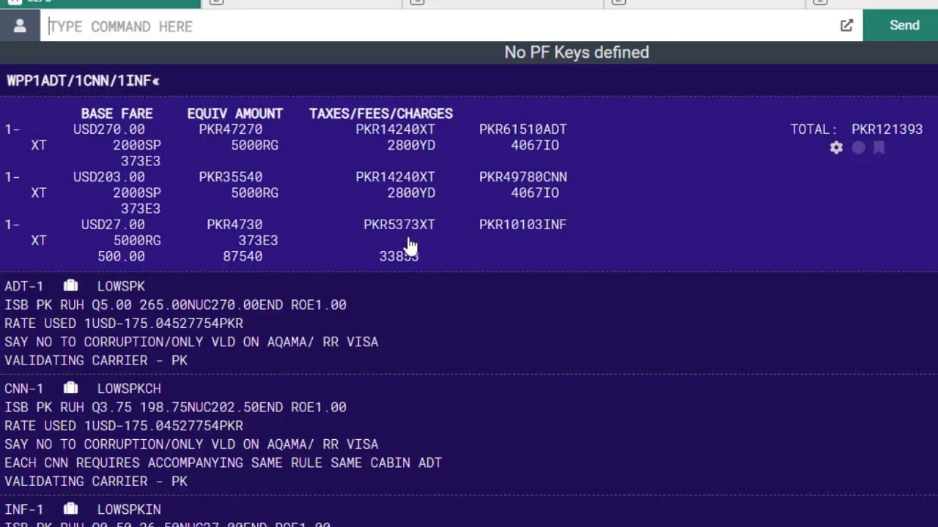
{"action": "scroll", "coordinate": [368, 293], "scroll_direction": "up", "scroll_amount": 15}
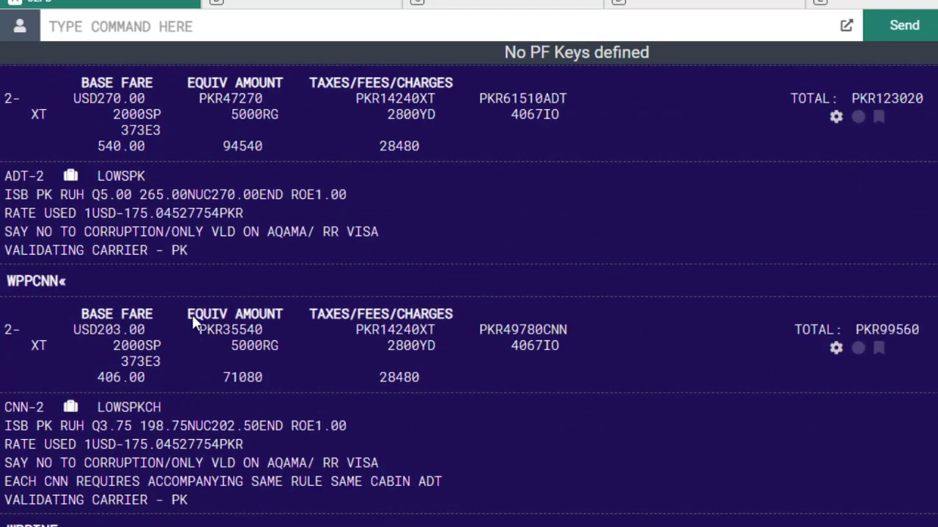
{"action": "scroll", "coordinate": [191, 313], "scroll_direction": "up", "scroll_amount": 4}
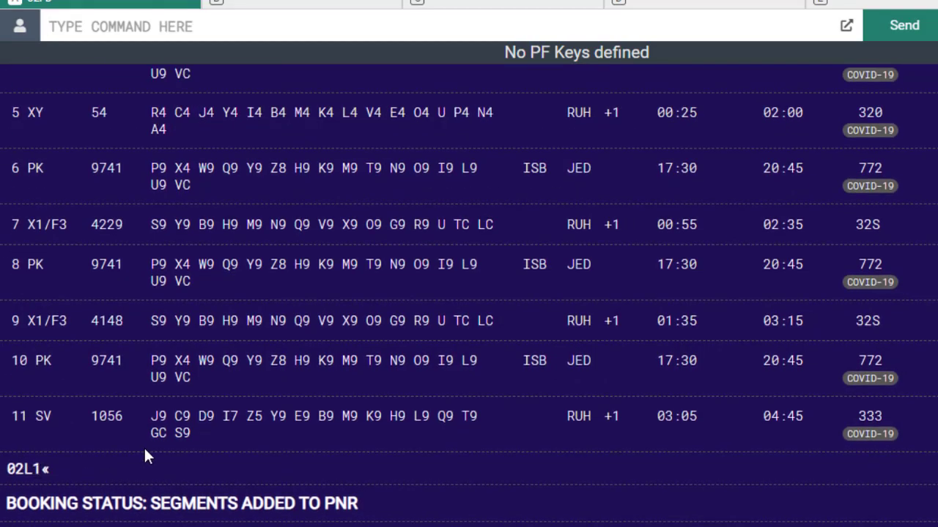
{"action": "scroll", "coordinate": [286, 245], "scroll_direction": "down", "scroll_amount": 7}
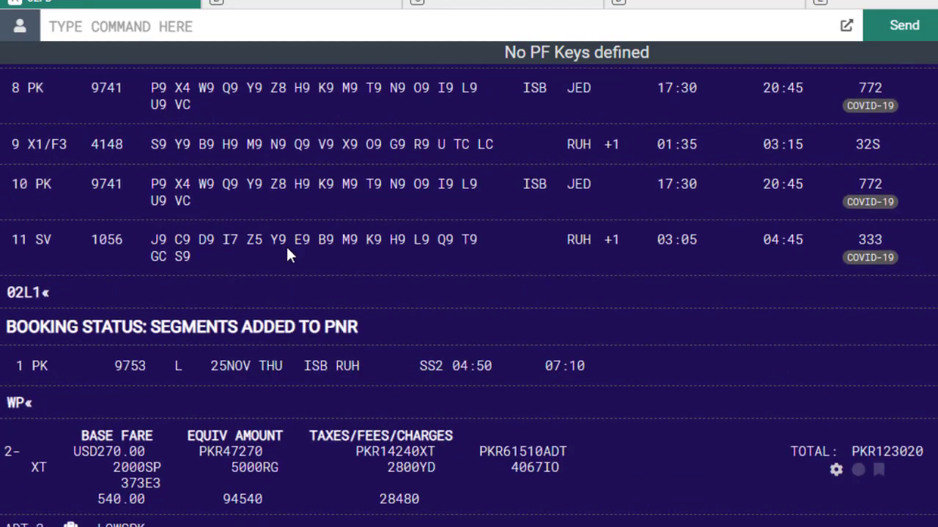
{"action": "scroll", "coordinate": [107, 376], "scroll_direction": "down", "scroll_amount": 15}
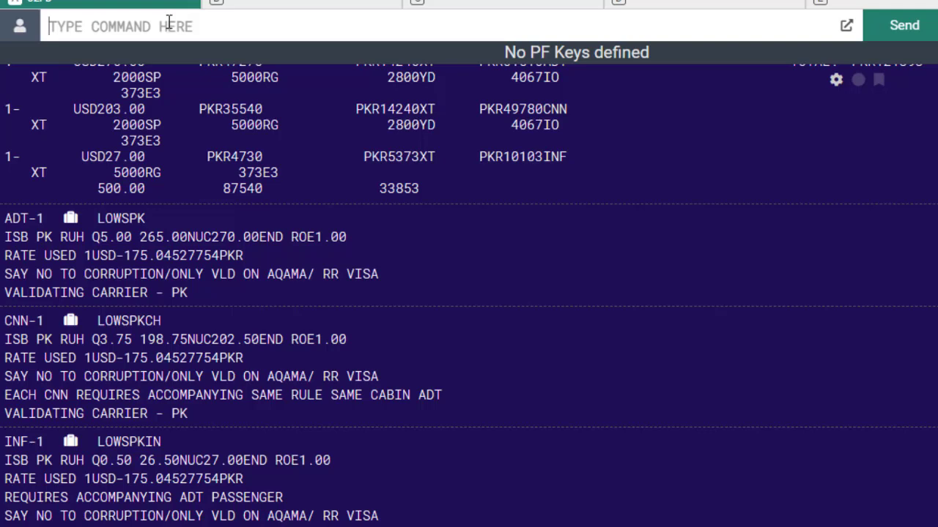
Enter the unsent pricing entry WPP2ADT/1CNN for two adults and one child
{"action": "type", "text": "WPP"}
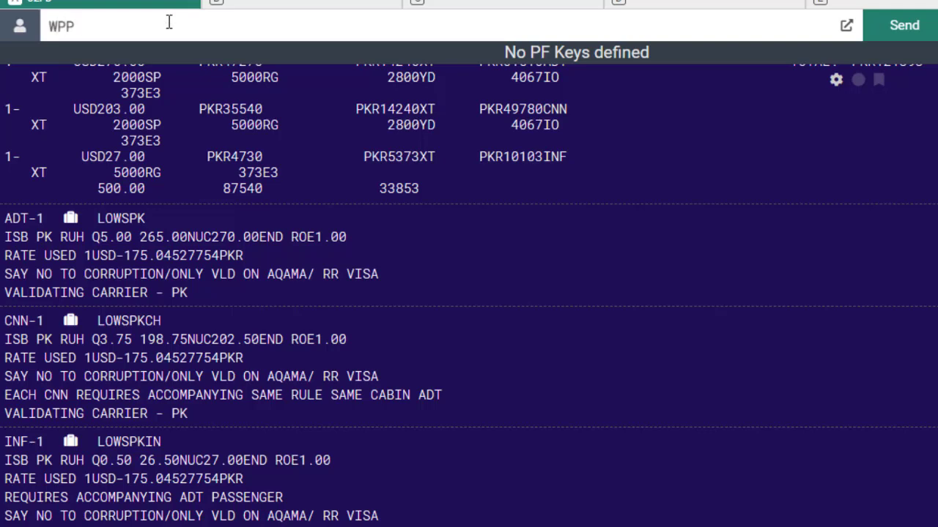
{"action": "type", "text": "1ADT"}
{"action": "key", "text": "Left"}
{"action": "key", "text": "Left"}
{"action": "key", "text": "Left"}
{"action": "key", "text": "BackSpace"}
{"action": "type", "text": "2"}
{"action": "key", "text": "Right"}
{"action": "key", "text": "Right"}
{"action": "key", "text": "Right"}
{"action": "type", "text": "/"}
{"action": "type", "text": "WPP"}
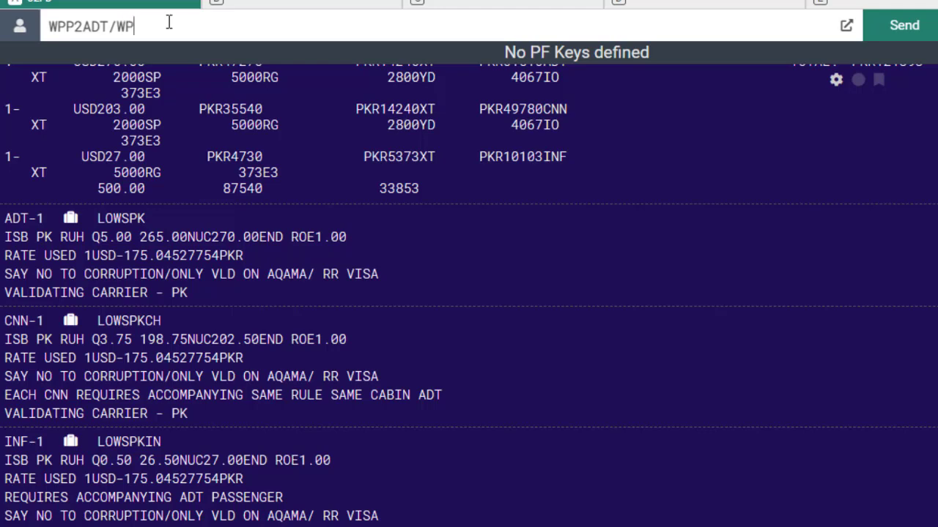
{"action": "key", "text": "BackSpace"}
{"action": "key", "text": "BackSpace"}
{"action": "key", "text": "BackSpace"}
{"action": "type", "text": "1CNN"}
{"action": "key", "text": "Left"}
{"action": "key", "text": "Left"}
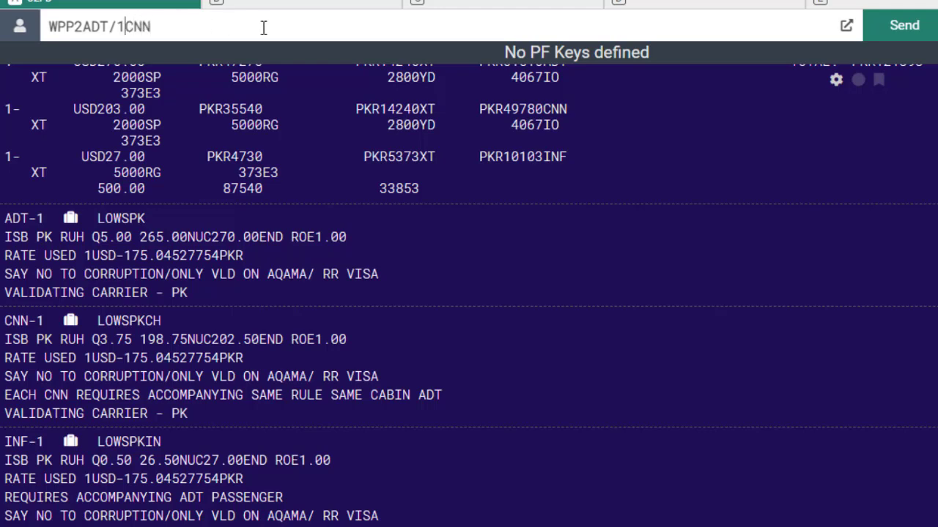